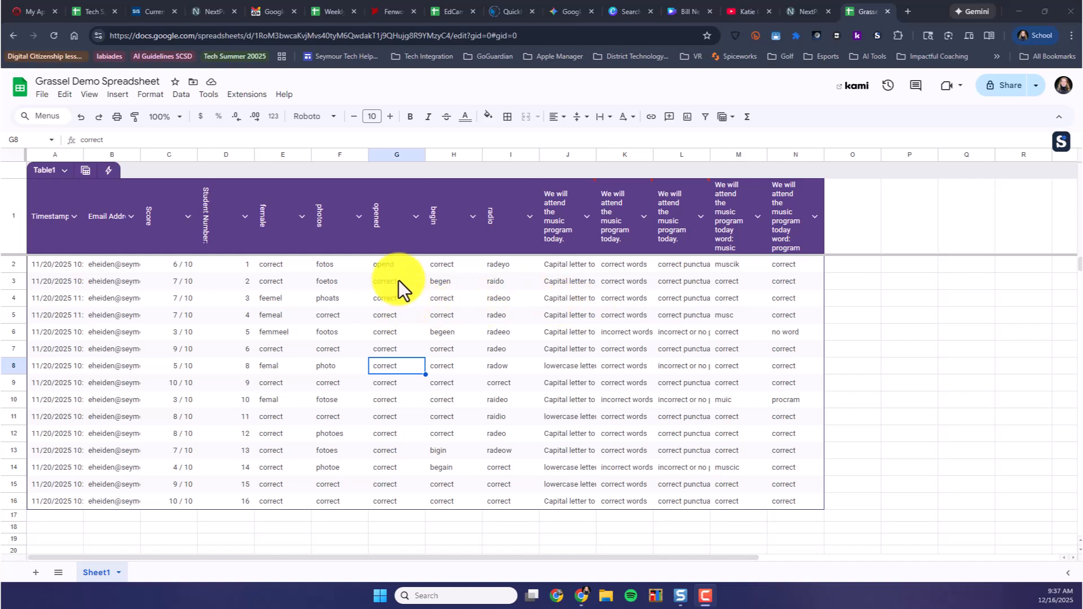
left_click(321, 268)
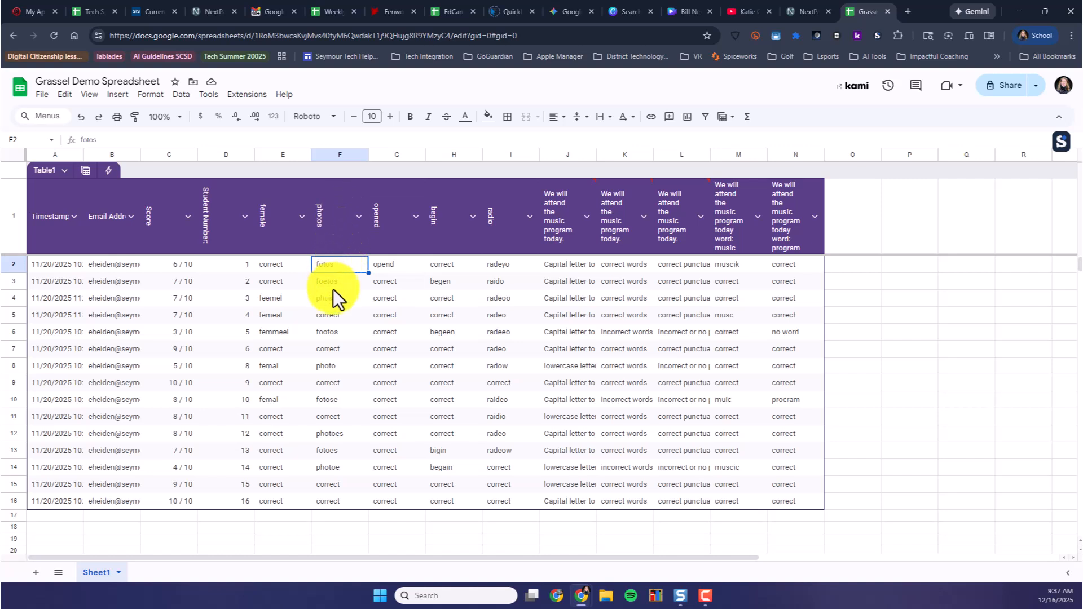
left_click(325, 435)
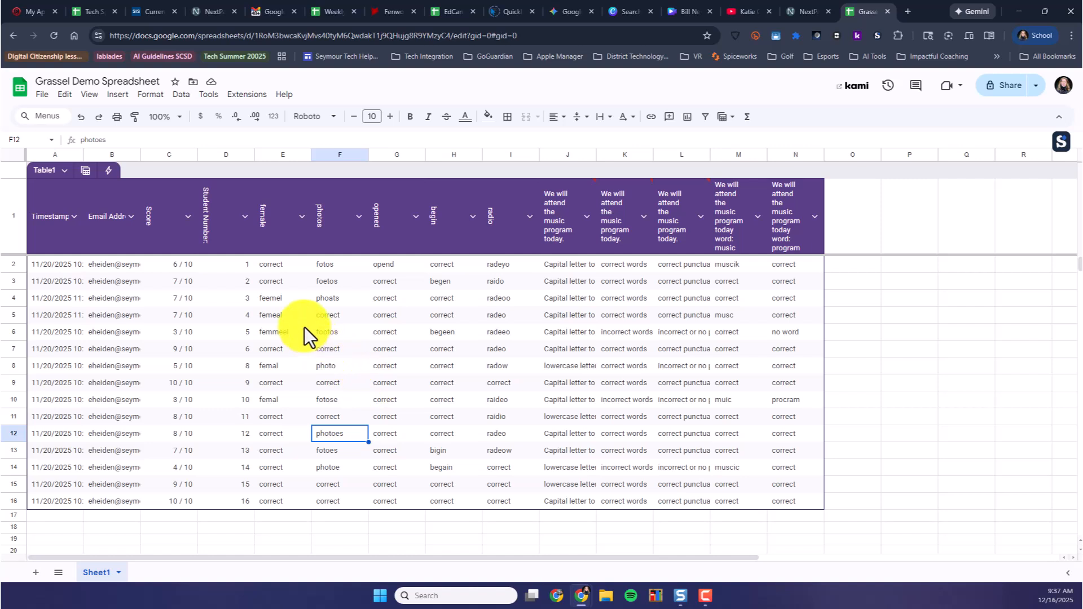
Add a conditional formatting rule to E2:E16 that highlights cells whose text is exactly "Correct" in the default green style
left_click_drag(283, 269, 273, 505)
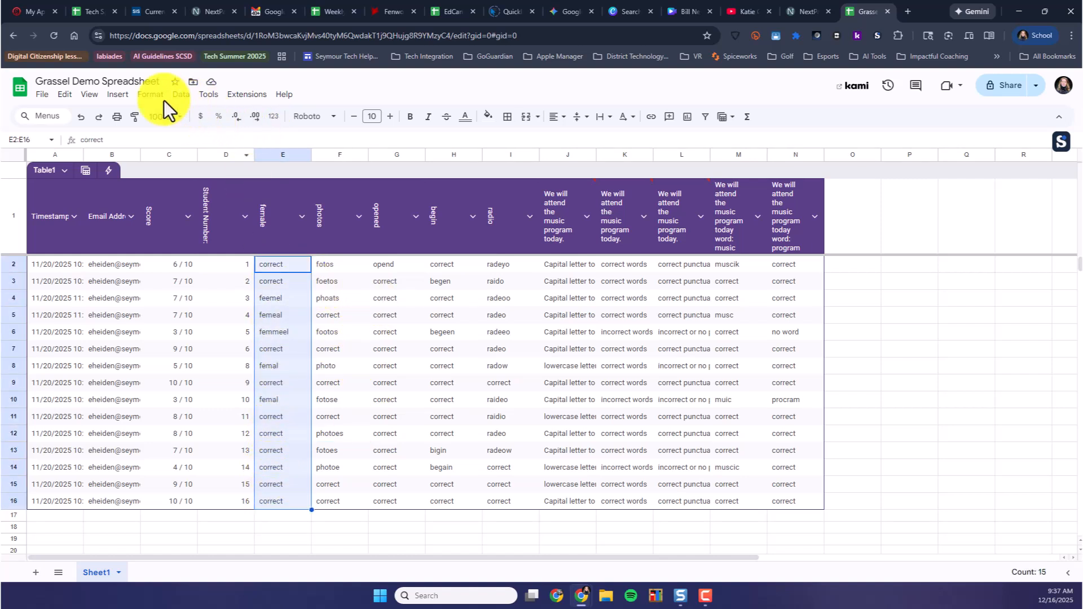
left_click(150, 94)
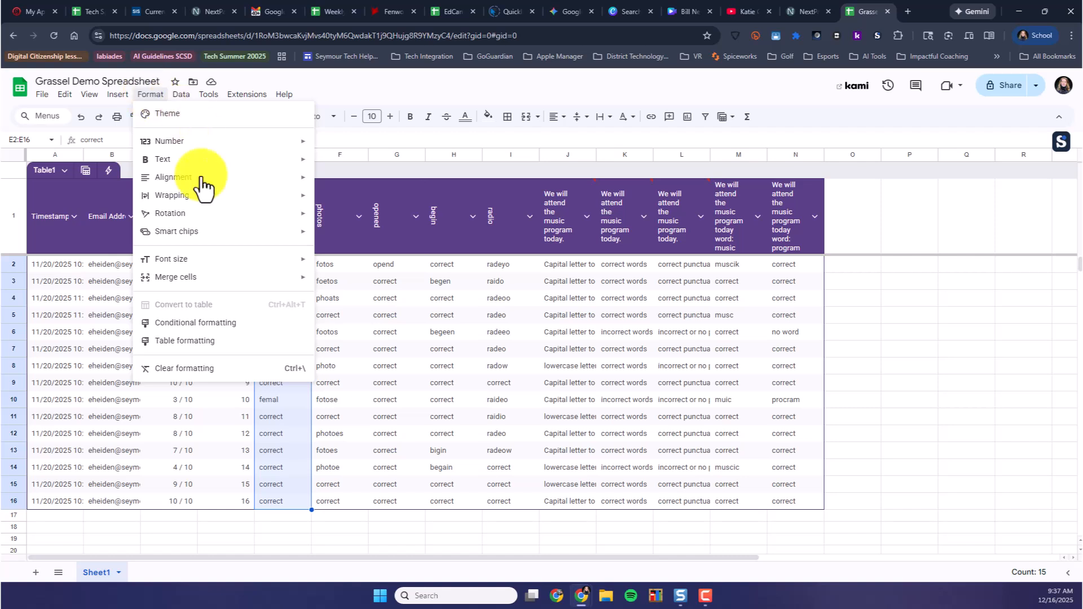
left_click(215, 325)
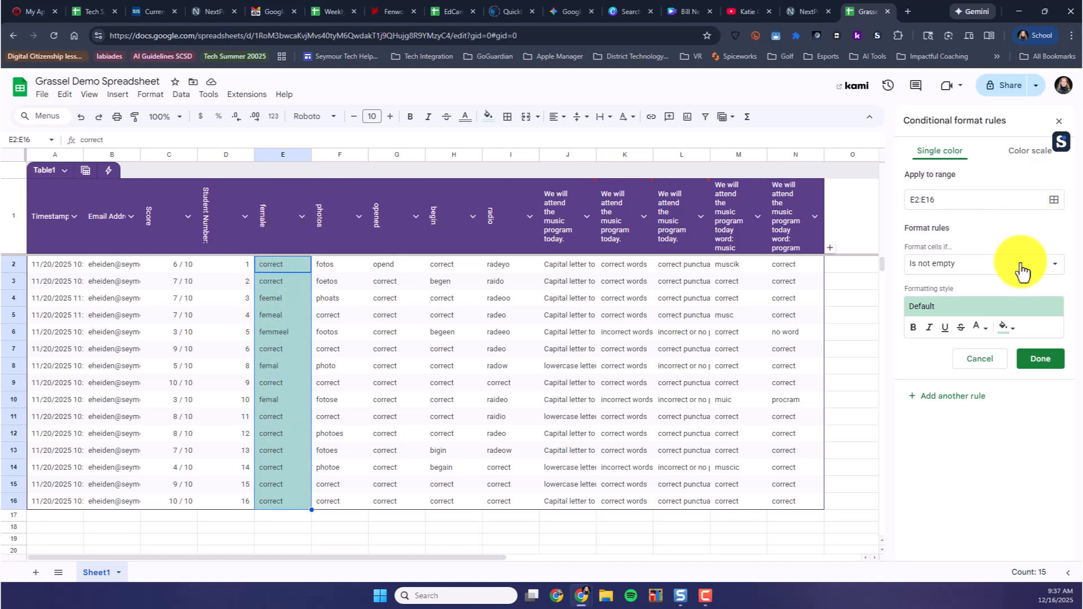
left_click(1021, 264)
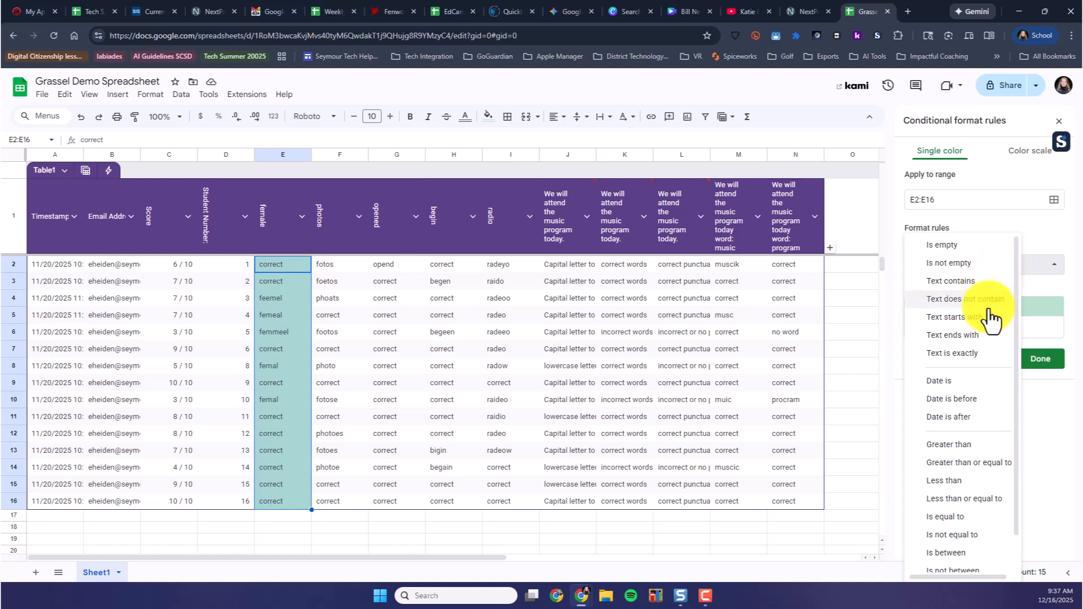
left_click(966, 354)
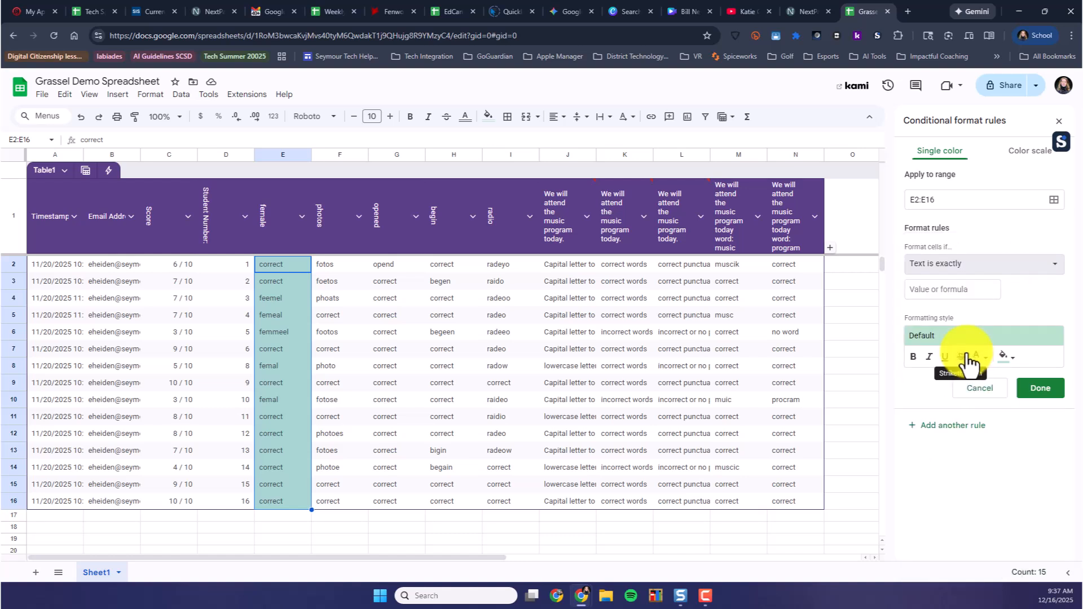
left_click(962, 294)
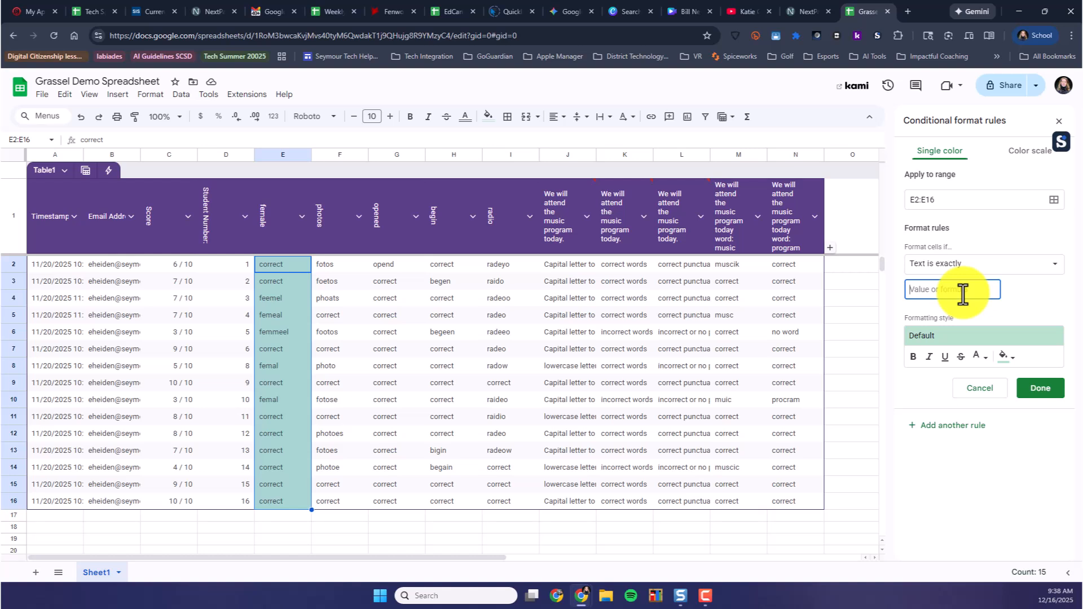
type("Correct")
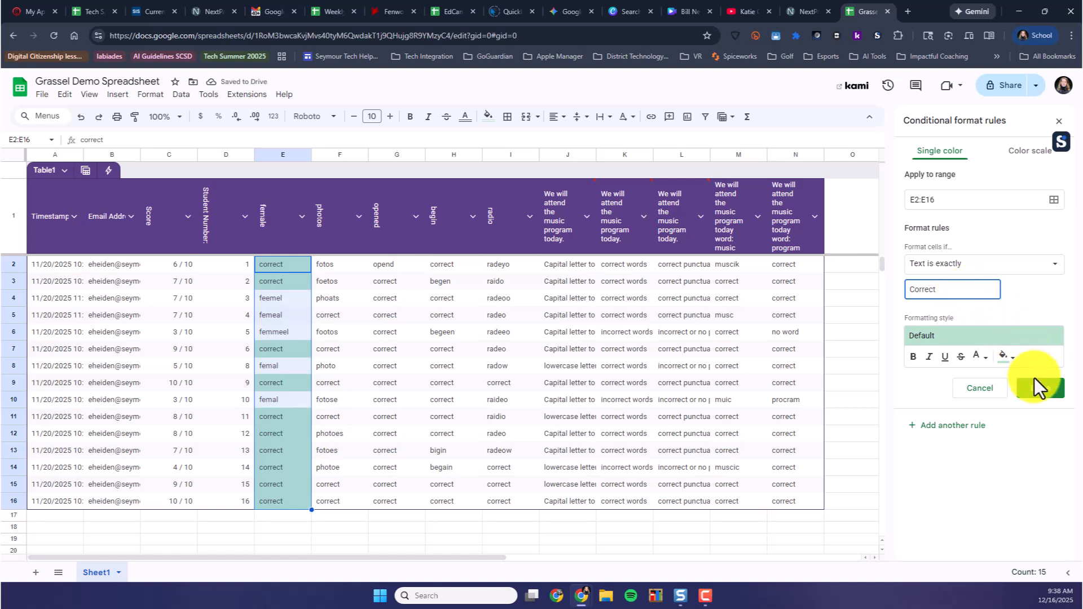
left_click(1041, 395)
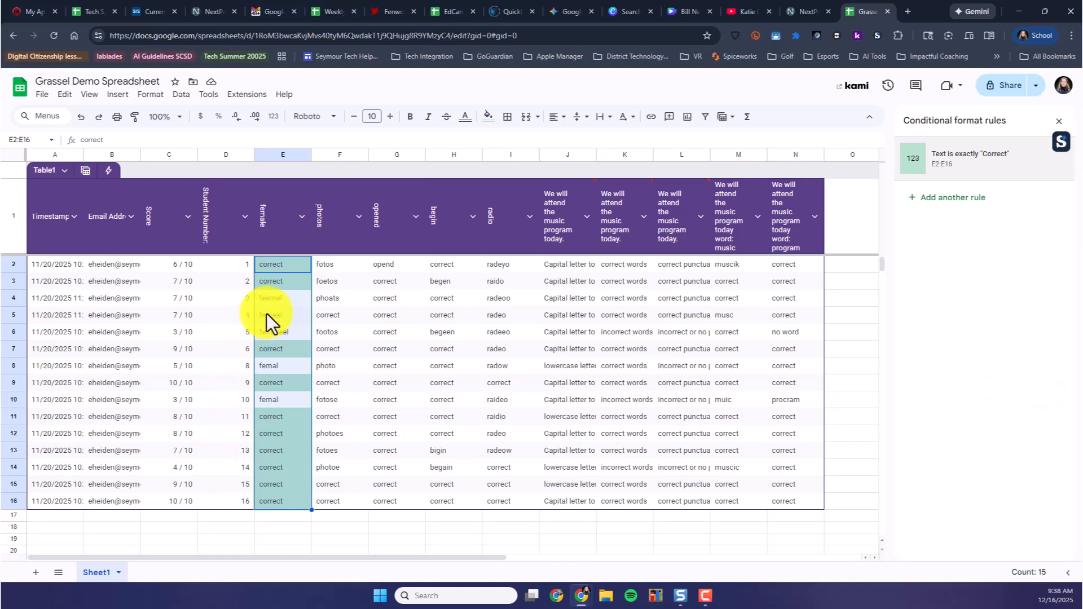
left_click(333, 267)
left_click_drag(333, 266, 334, 500)
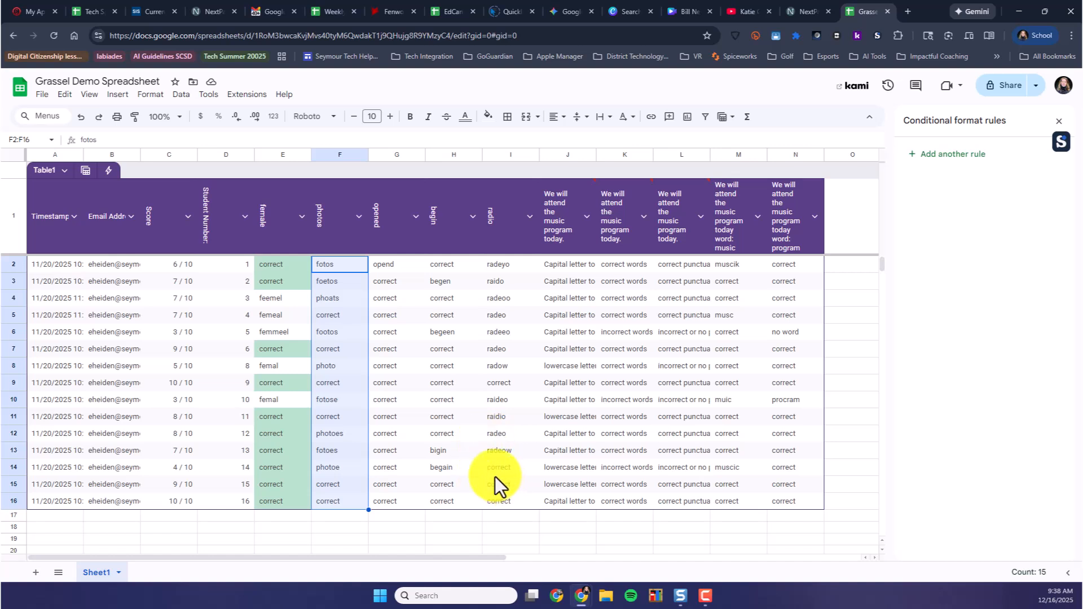
left_click(1059, 121)
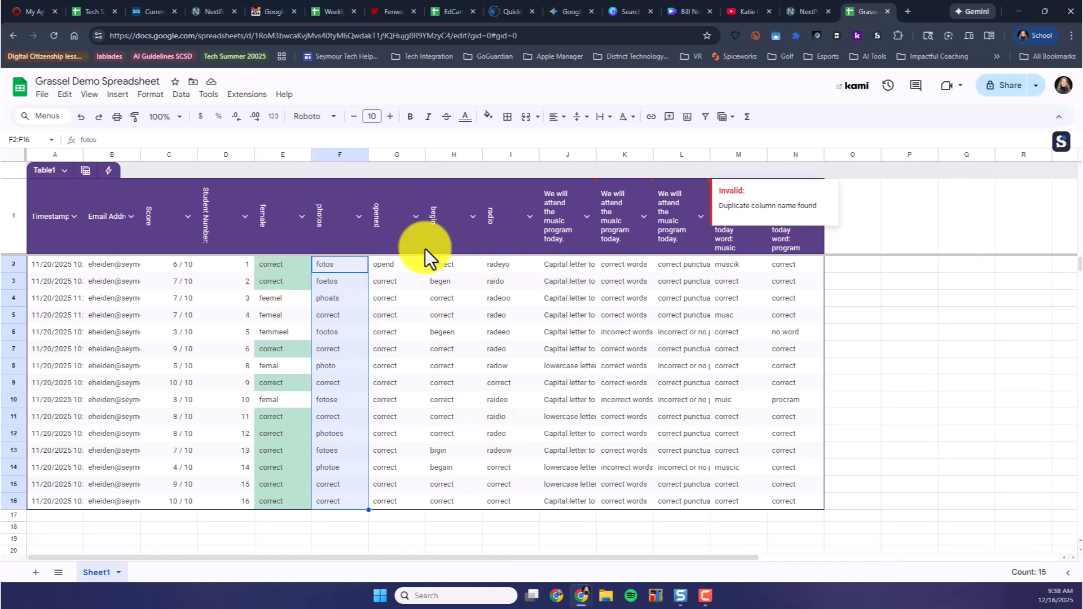
Extend the conditional formatting rule for the "female" column to the range E2:I16 and save it
left_click(299, 266)
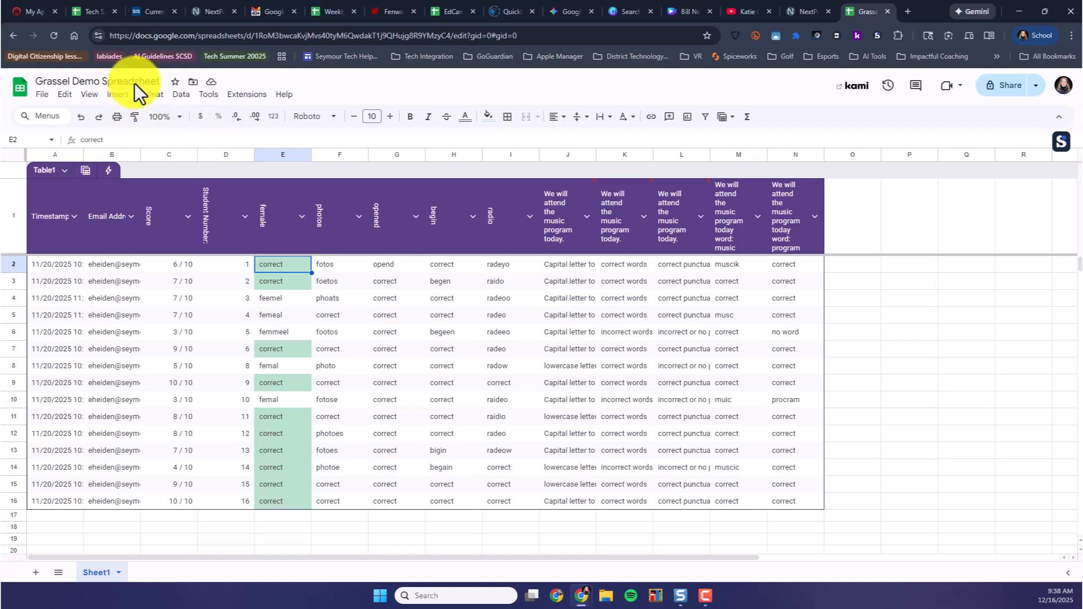
left_click(150, 95)
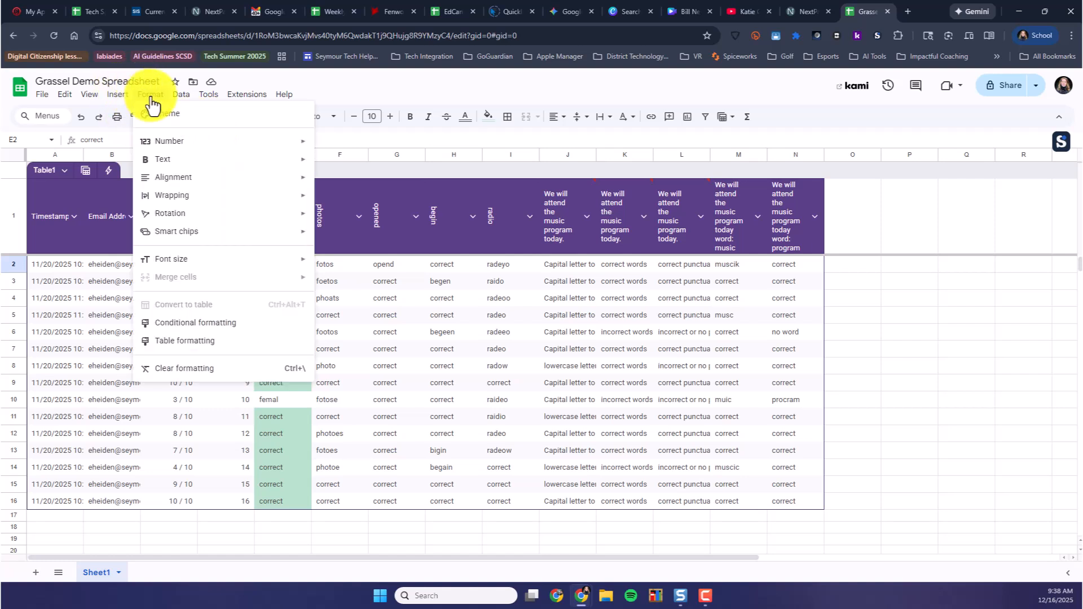
left_click(213, 325)
left_click(980, 175)
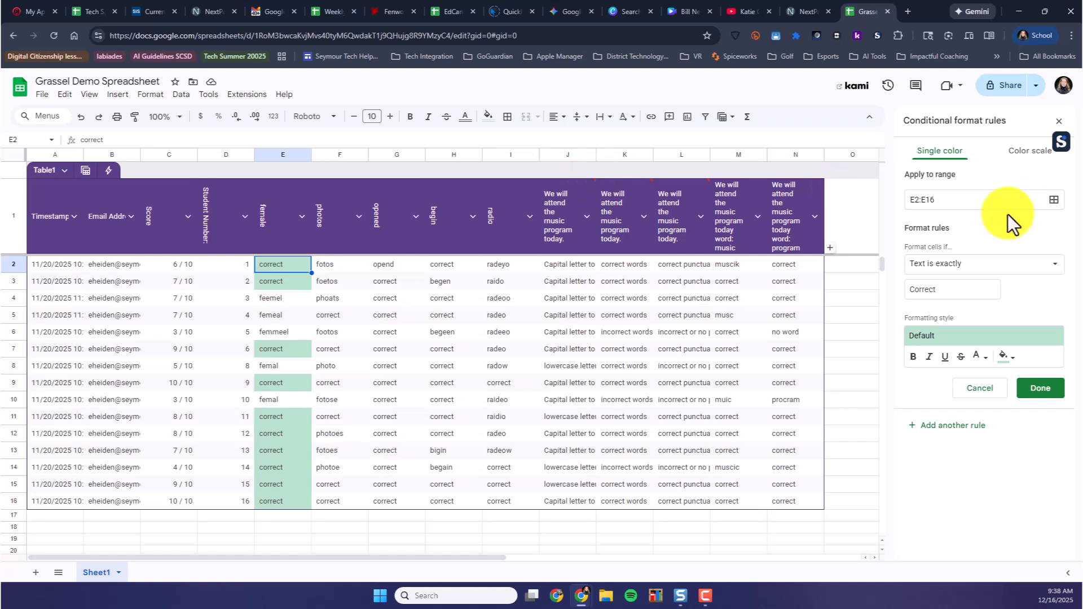
left_click(925, 200)
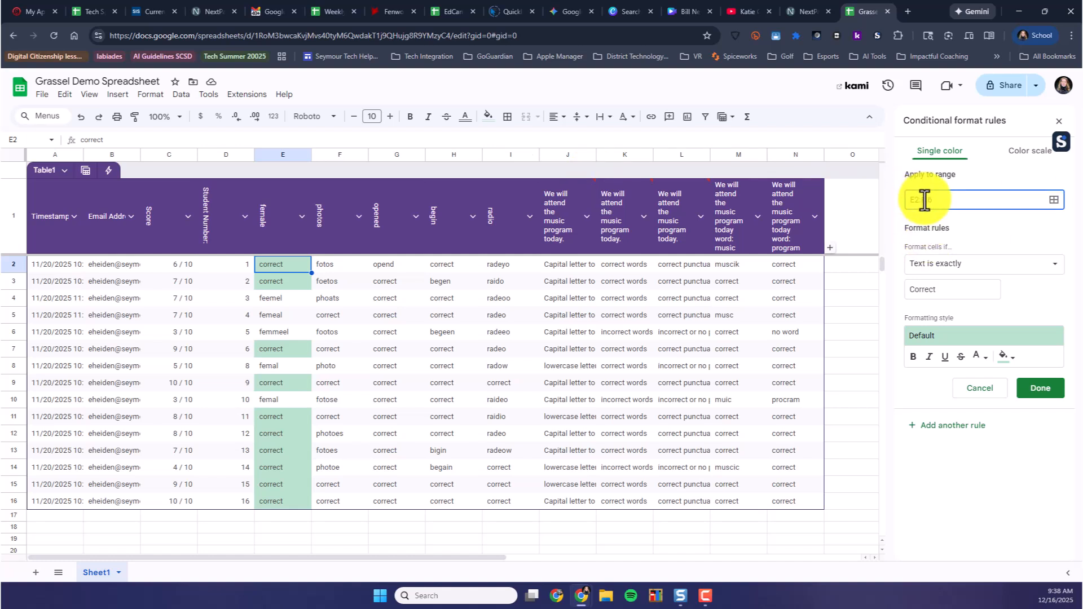
left_click(1035, 299)
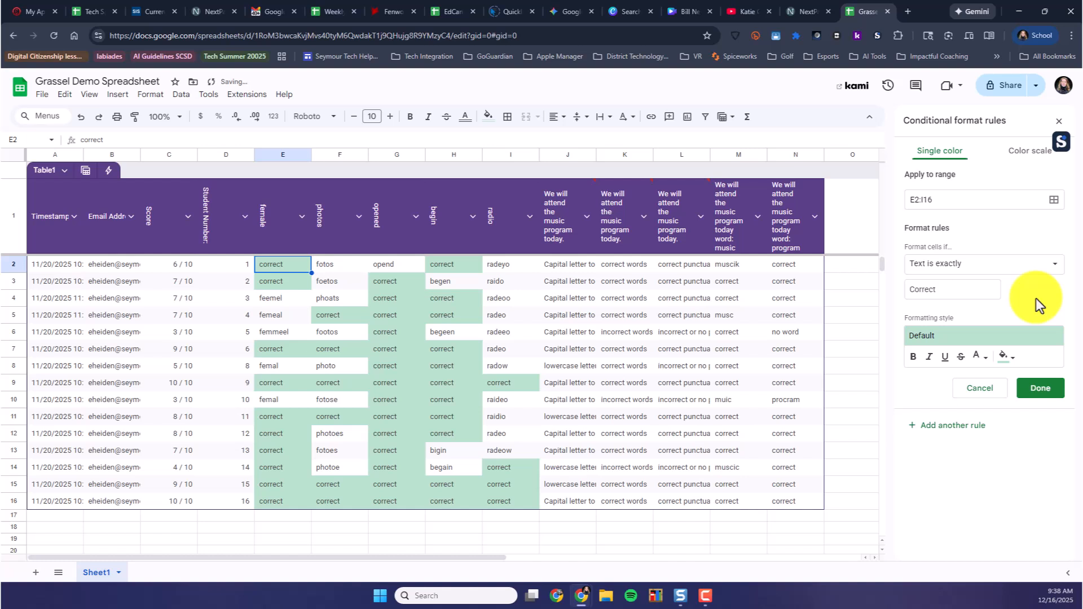
left_click(1045, 392)
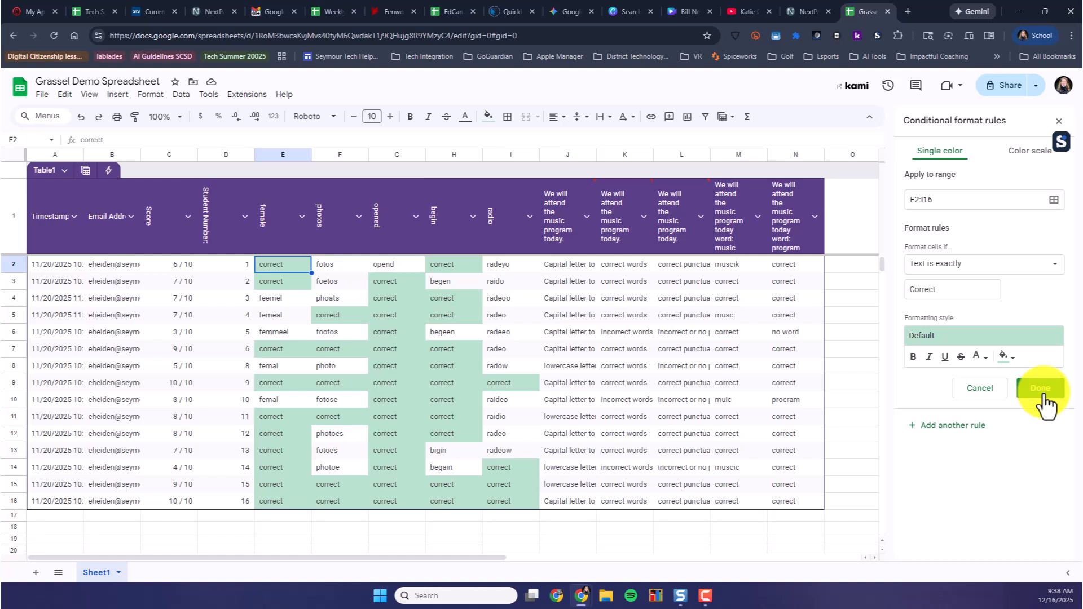
left_click(1044, 391)
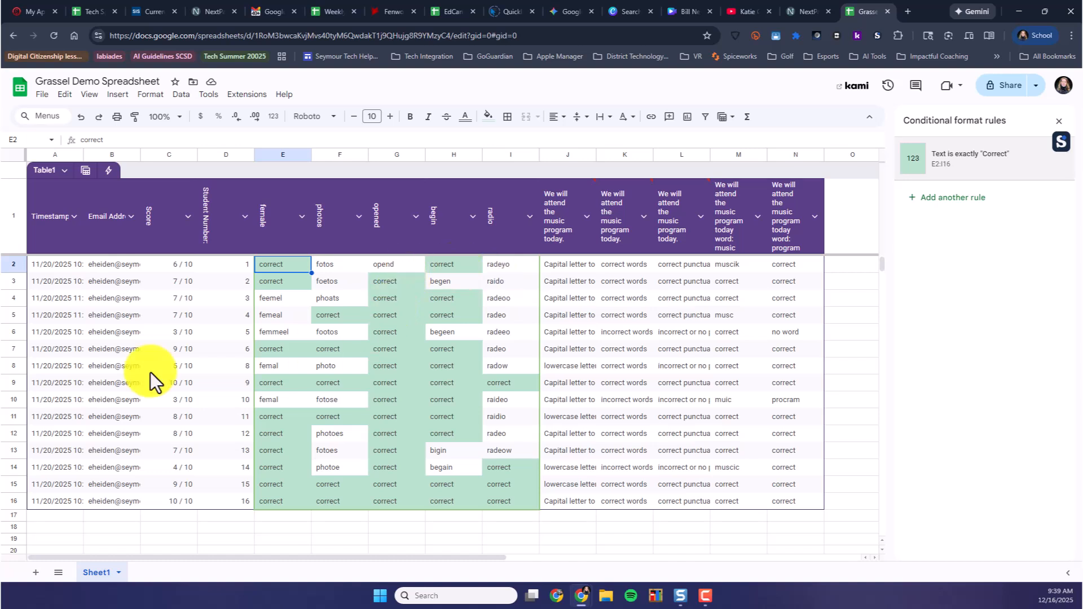
left_click_drag(177, 267, 174, 499)
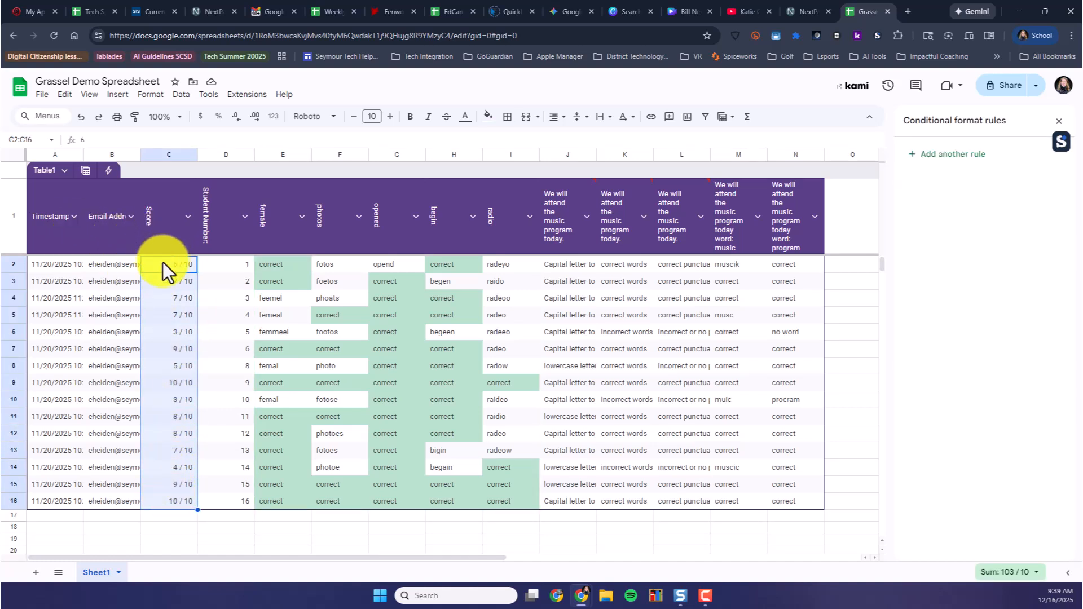
left_click(165, 326)
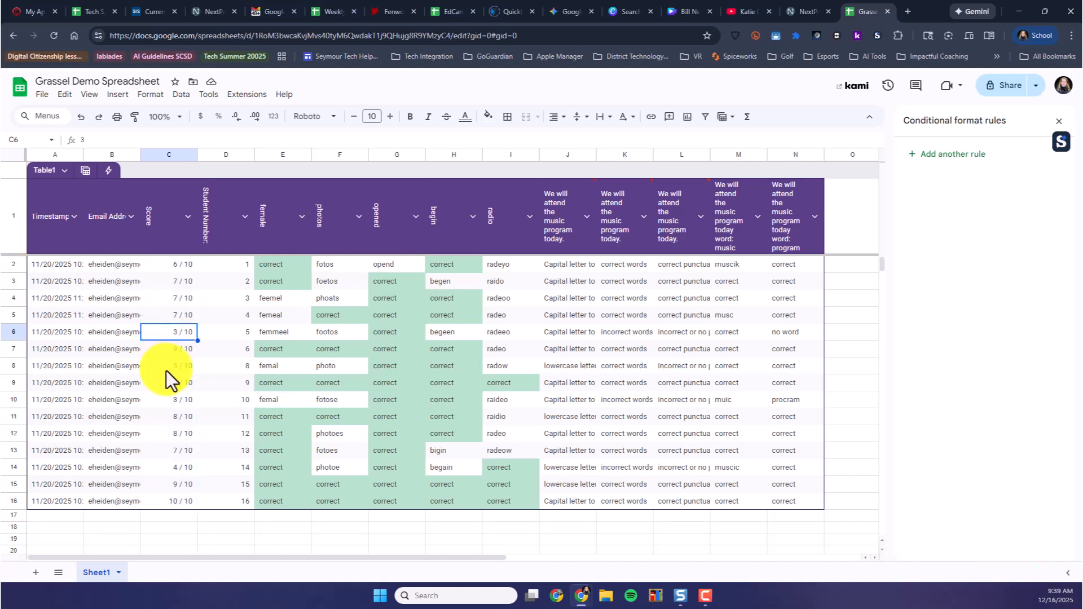
left_click(166, 370)
left_click(165, 405)
Apply the default green color scale, from min value to max value, to the scores in C2:C16
left_click_drag(174, 266, 168, 500)
left_click(182, 95)
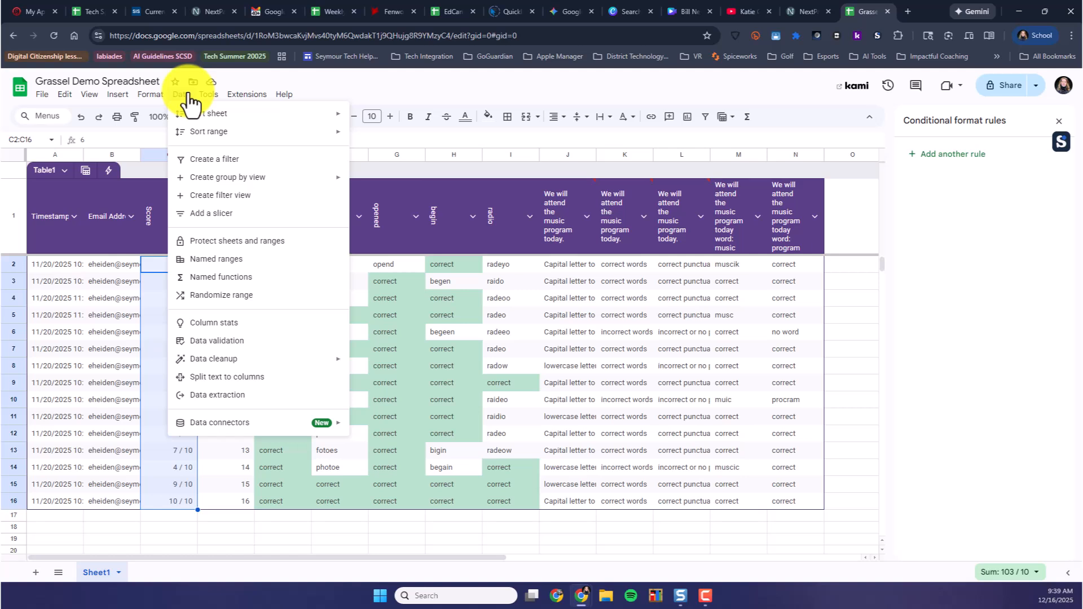
mouse_move(153, 96)
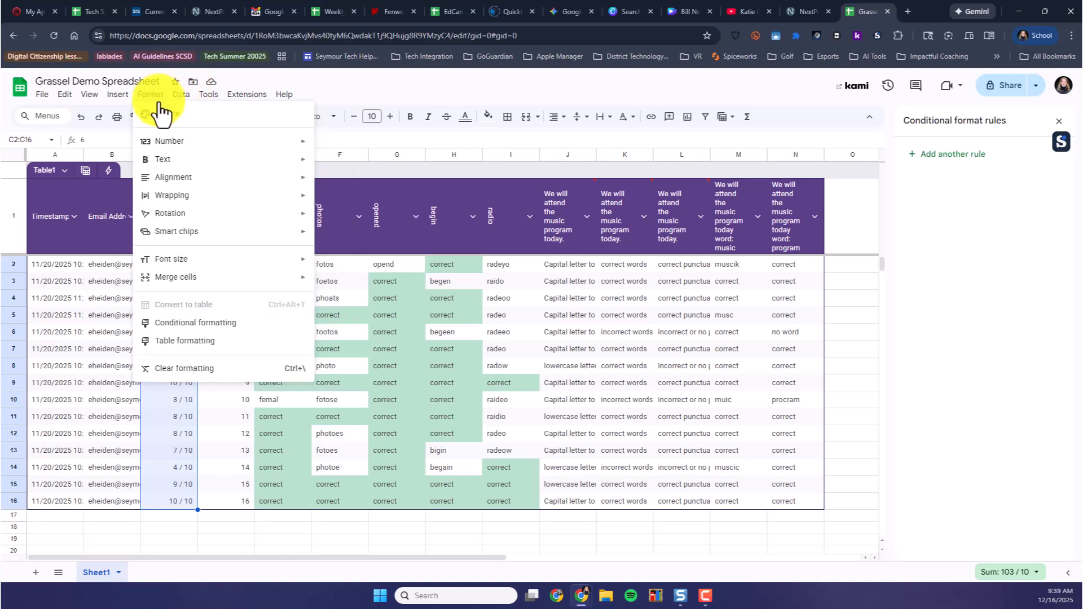
mouse_move(189, 264)
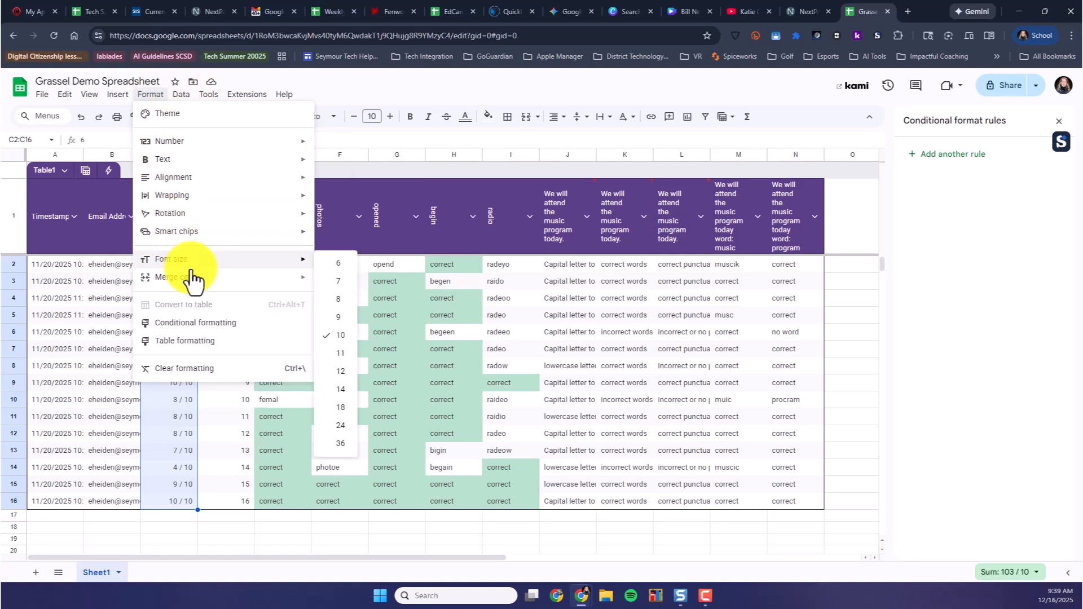
left_click(192, 323)
left_click(1026, 155)
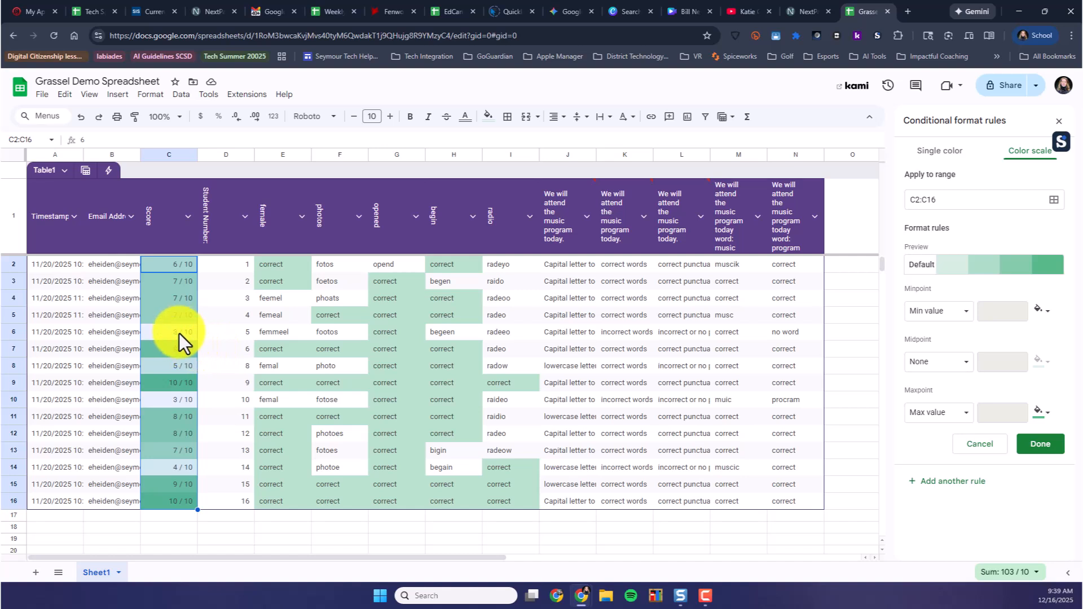
left_click(215, 332)
left_click(213, 394)
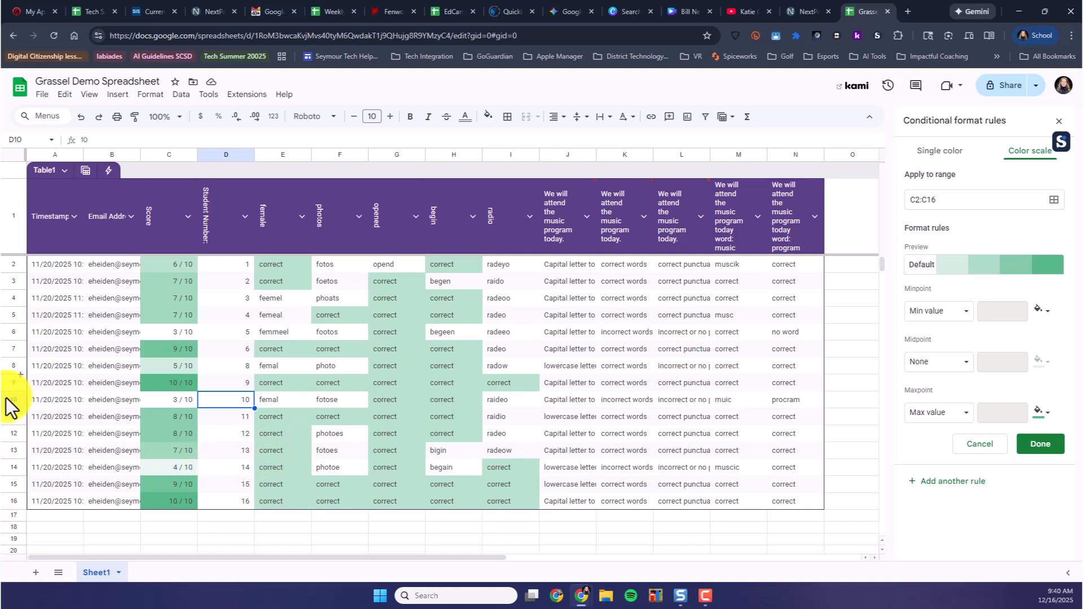
Reopen the conditional formatting options from a cell in the student number column
left_click(153, 95)
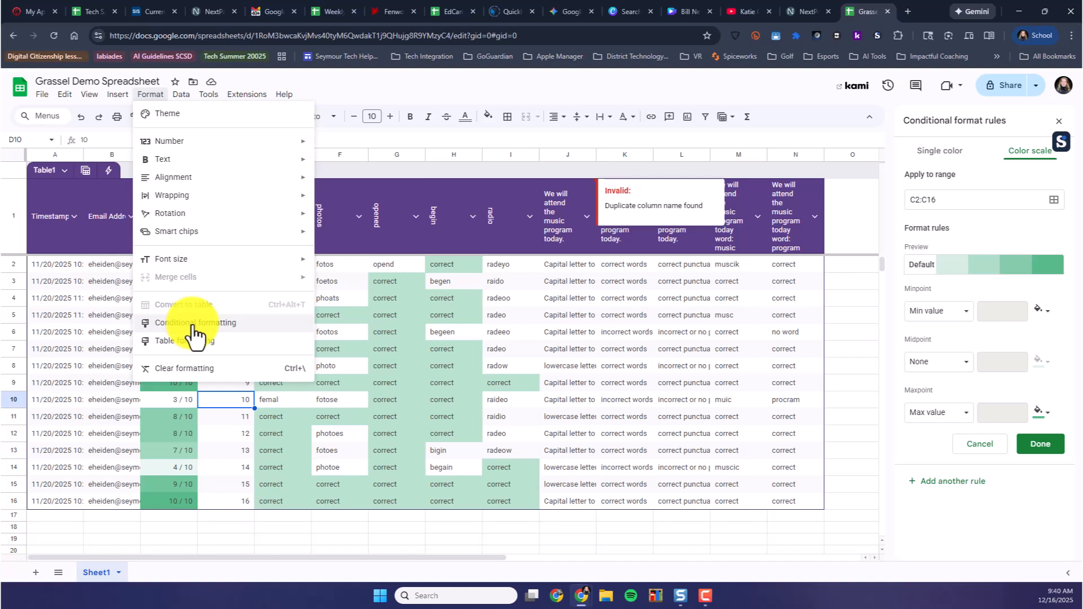